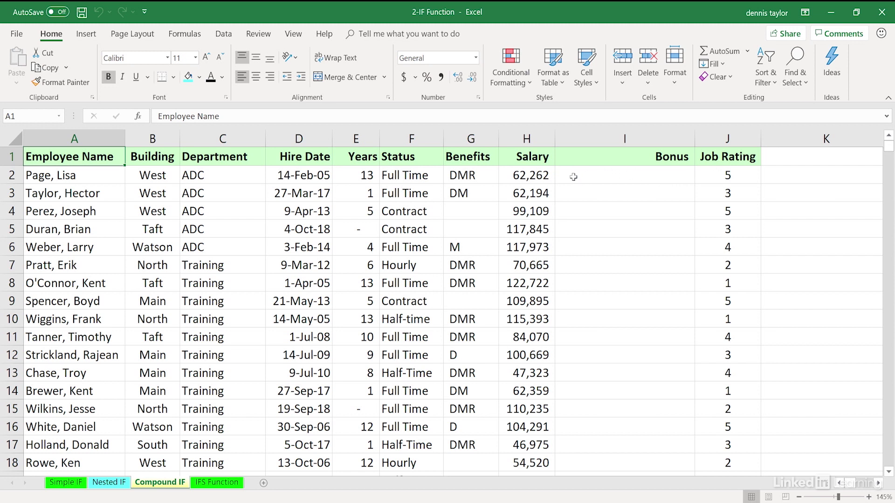
- Widen column I and start I2's formula with =if(and(J2>3,F2="Full Time"))
click(576, 174)
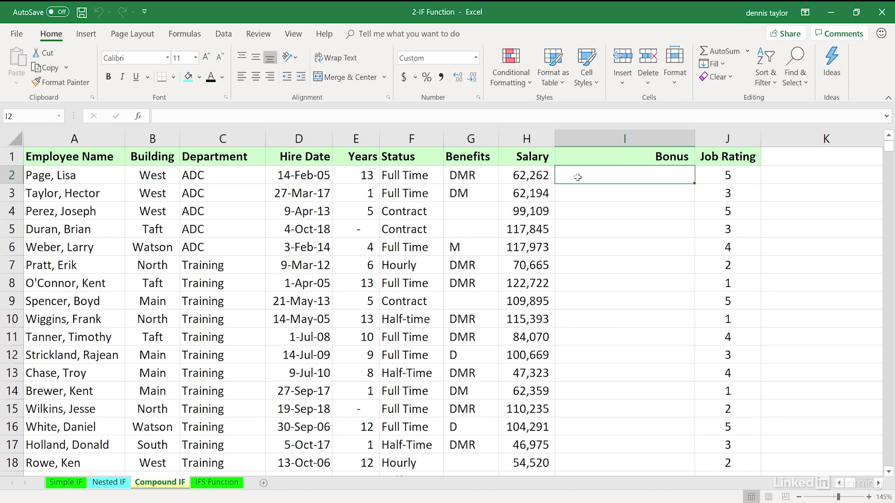
drag(692, 144, 802, 134)
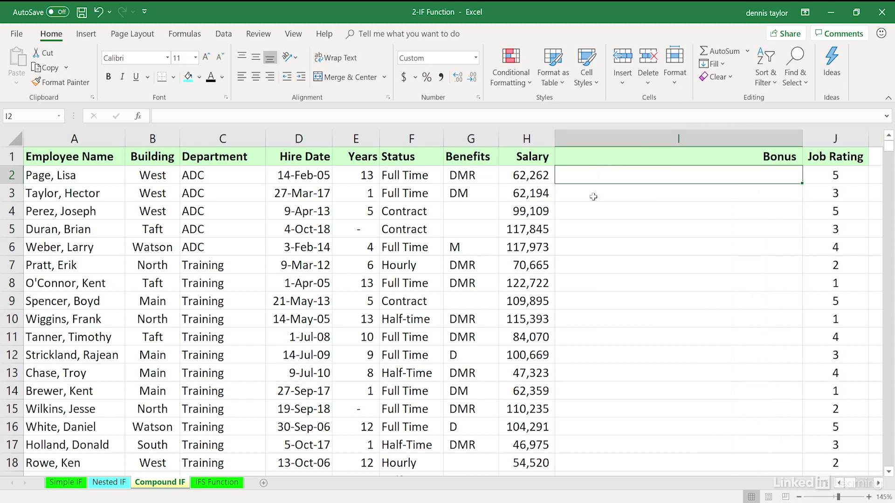
text(=if()
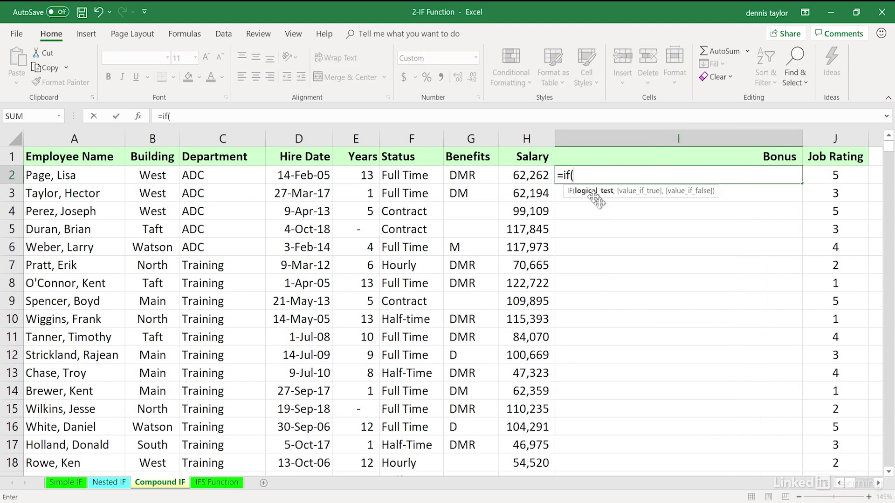
text(a)
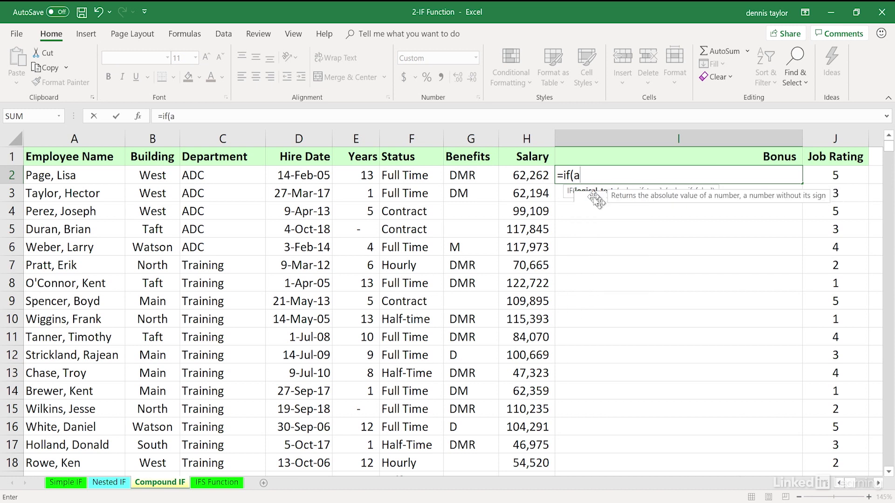
text(nd()
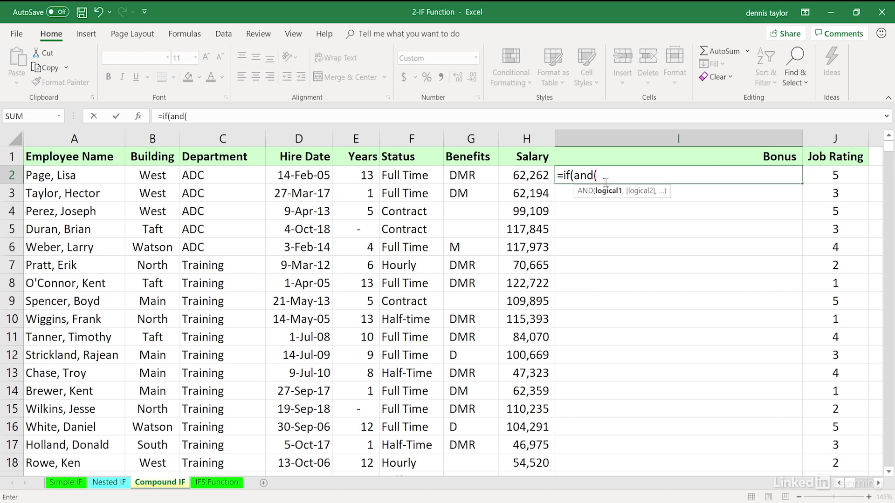
click(834, 175)
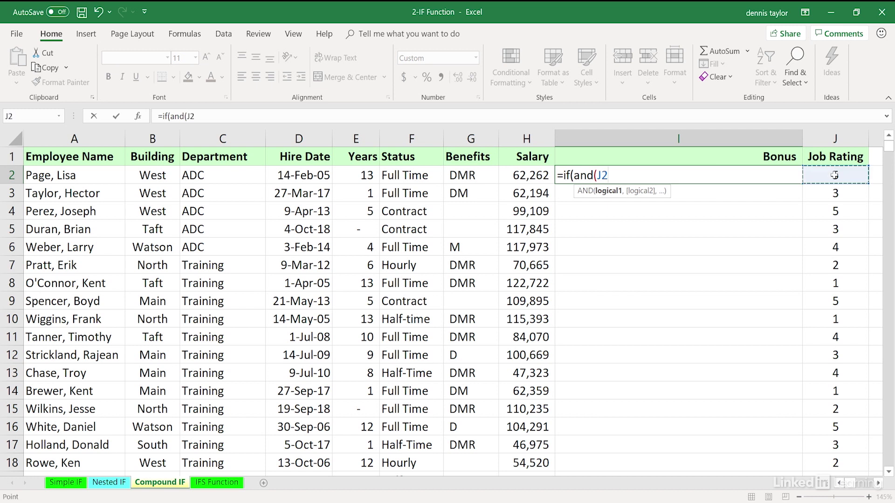
text(>3,)
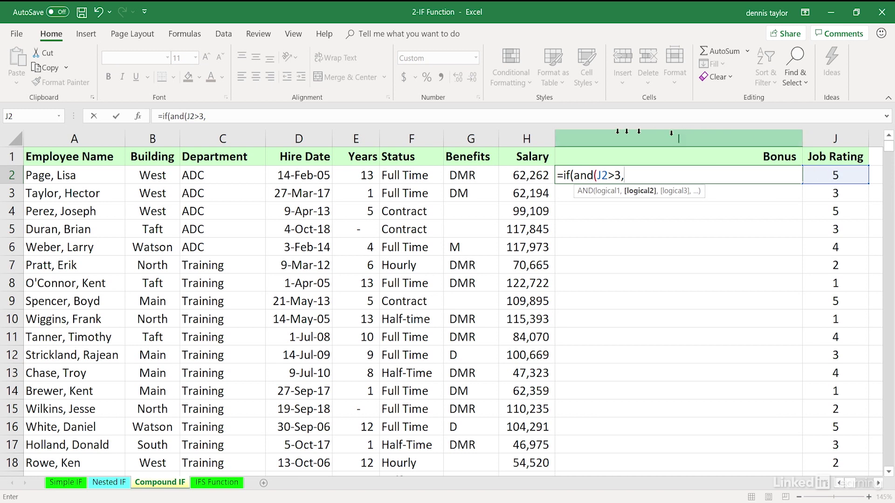
click(434, 175)
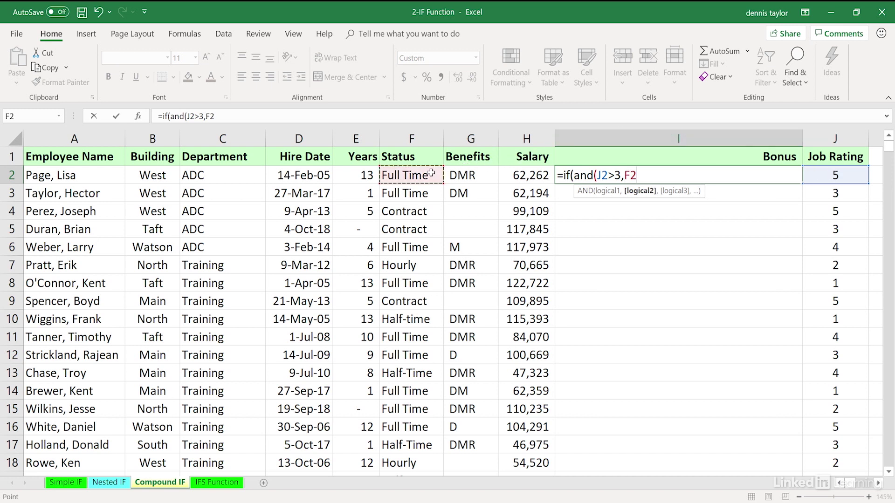
text(="Full)
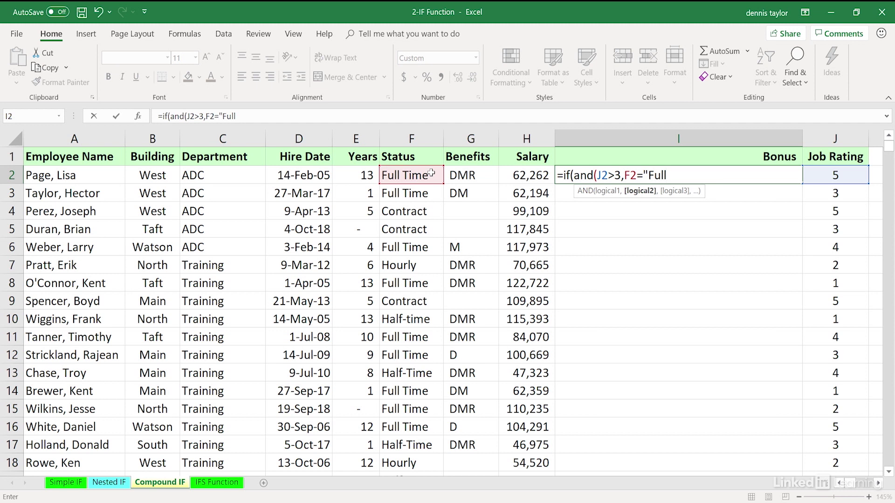
text( Time"))
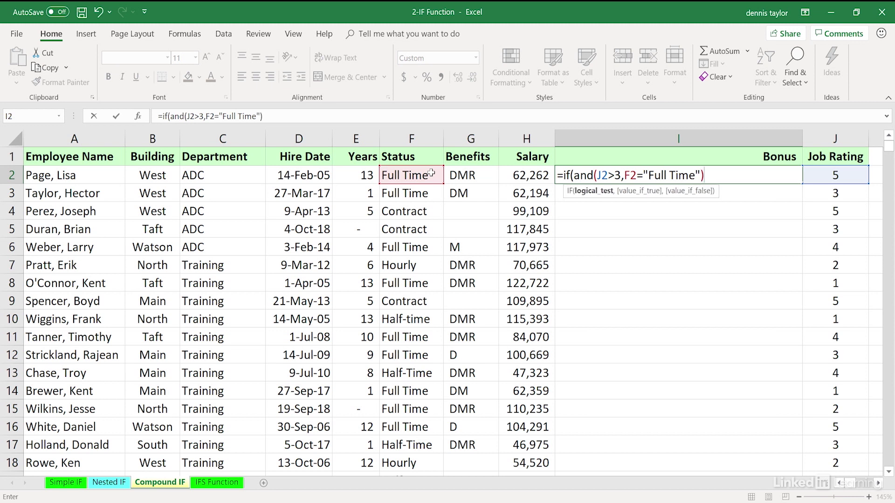
- Finish I2 as =IF(AND(J2>3,F2="Full Time"),3000,"") and enter it
click(621, 175)
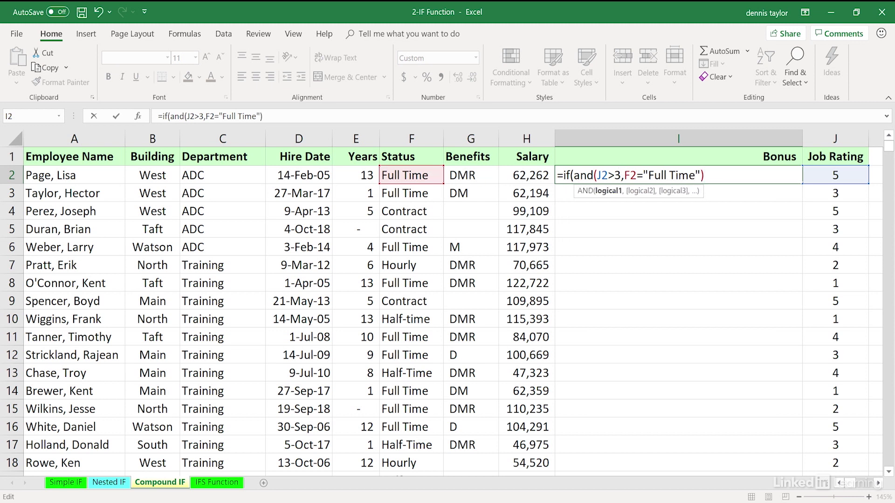
drag(621, 175, 700, 174)
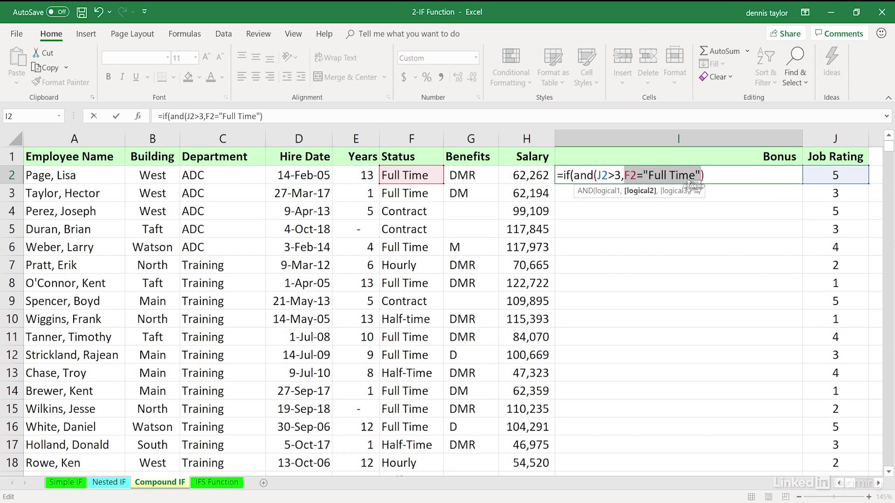
click(707, 176)
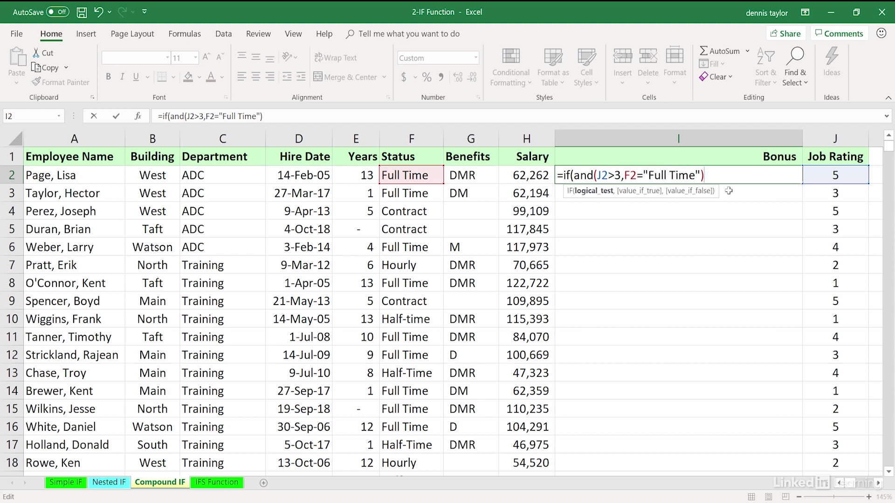
text(,3000)
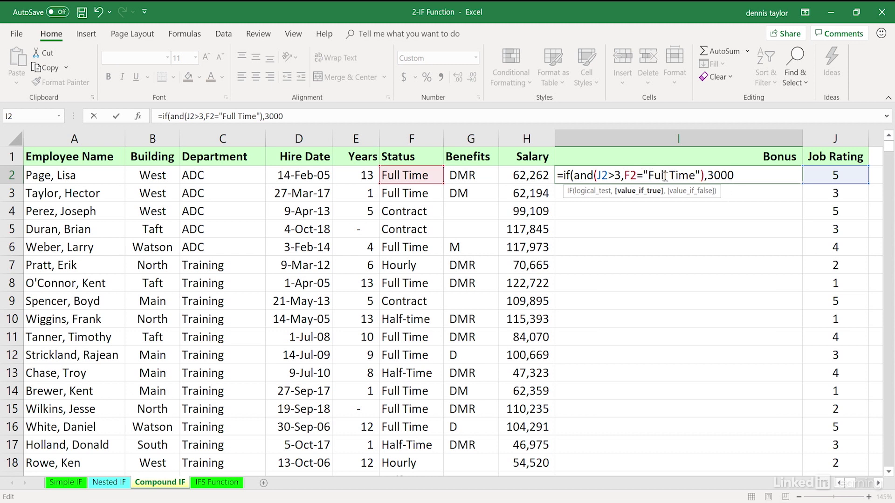
text(,)
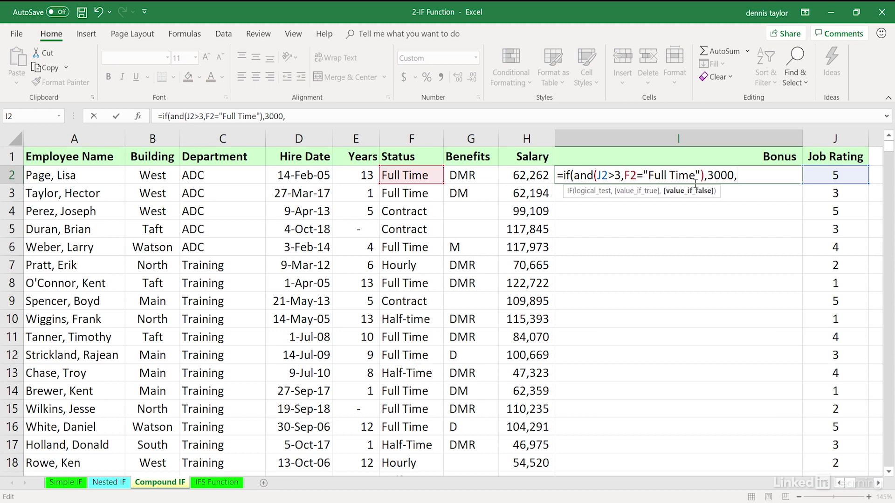
text(""))
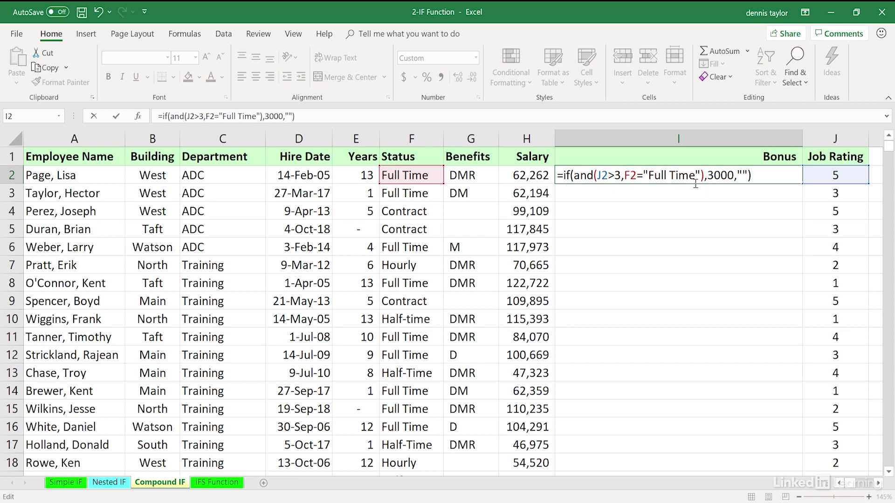
key(ctrl+Return)
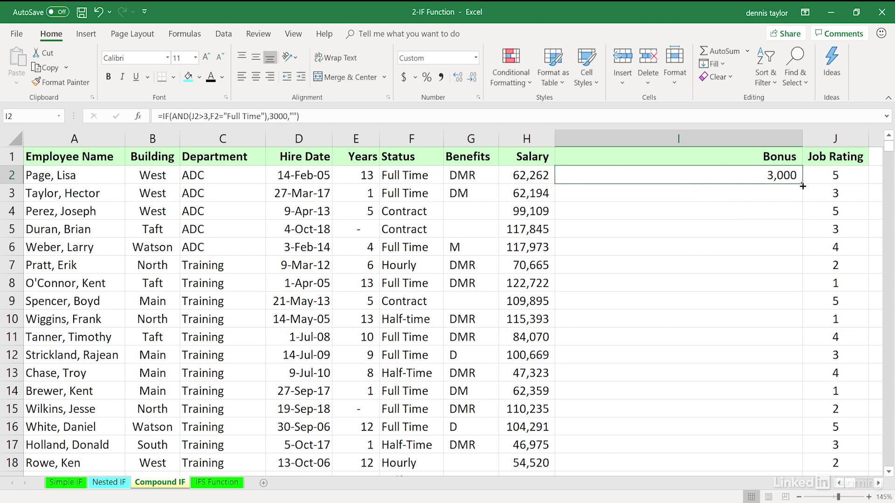
- Copy the bonus formula down column I and replace AND with OR in every row
double_click(802, 186)
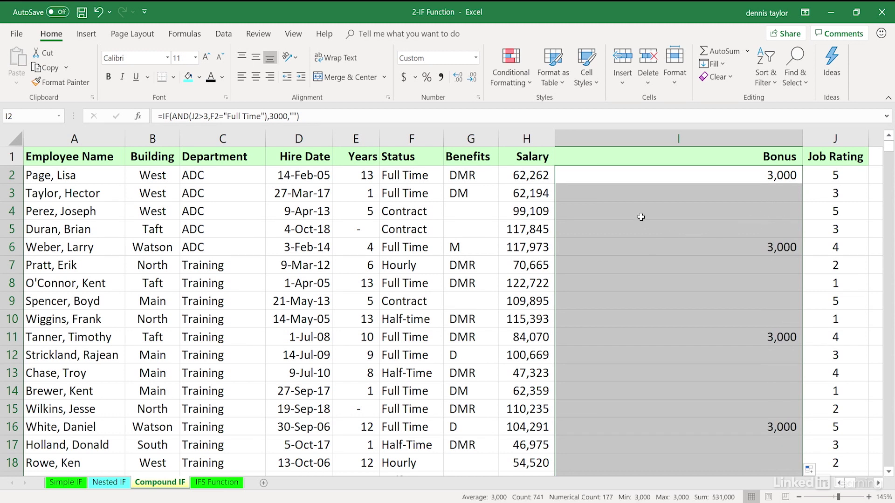
key(F2)
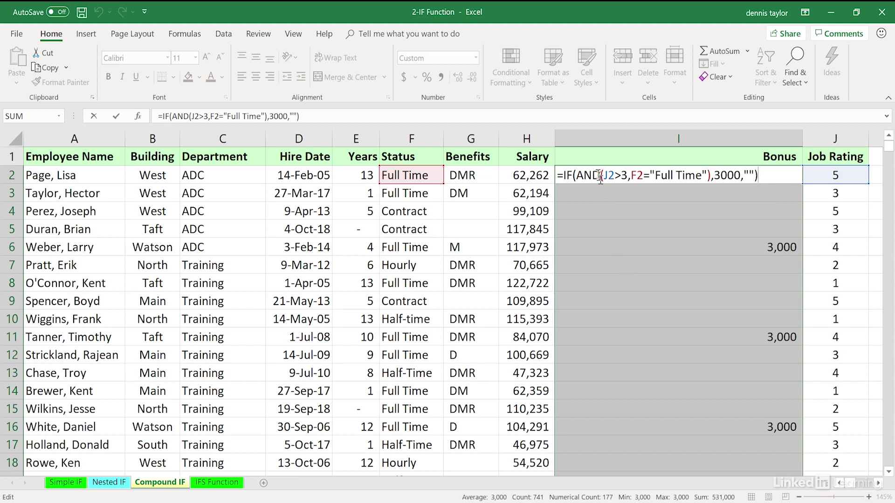
drag(599, 176, 577, 176)
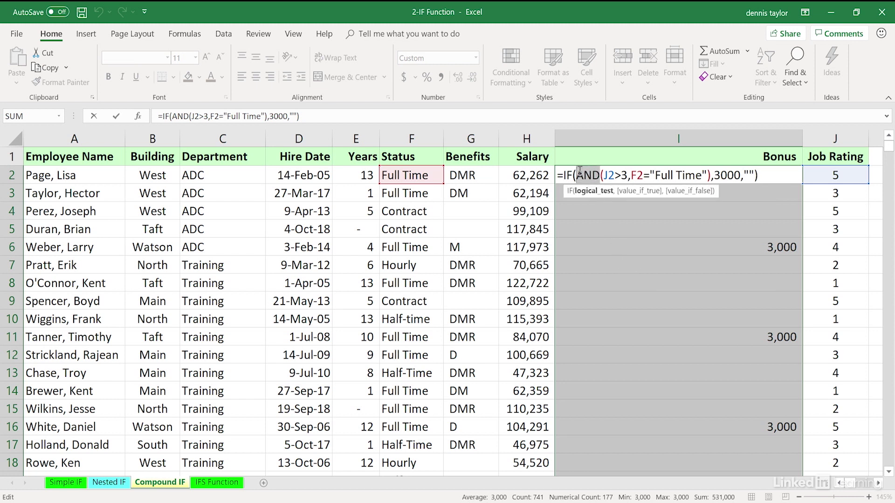
text(or)
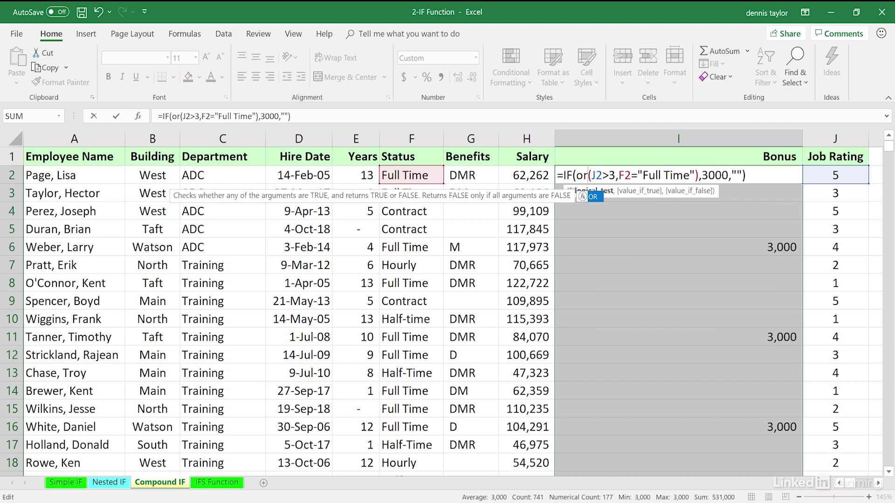
key(ctrl+Return)
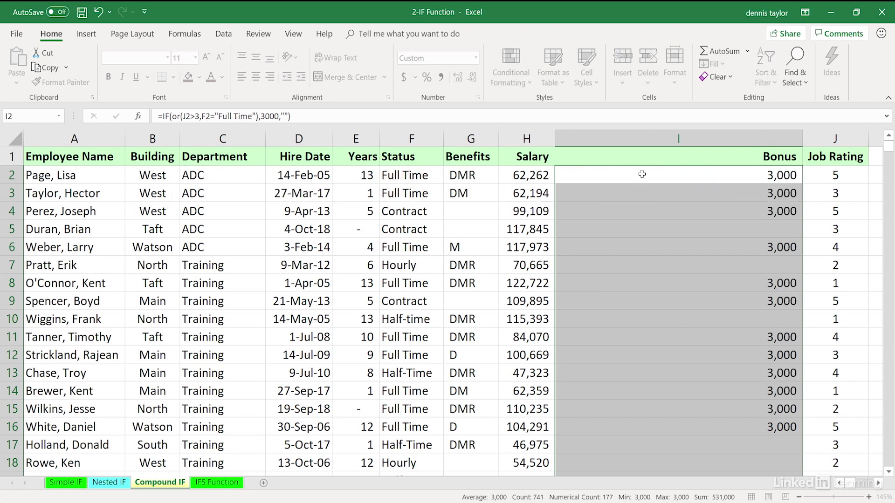
- Wrap the Full Time test as AND(F2="Full Time",E2>9) and fill the formula down
double_click(766, 174)
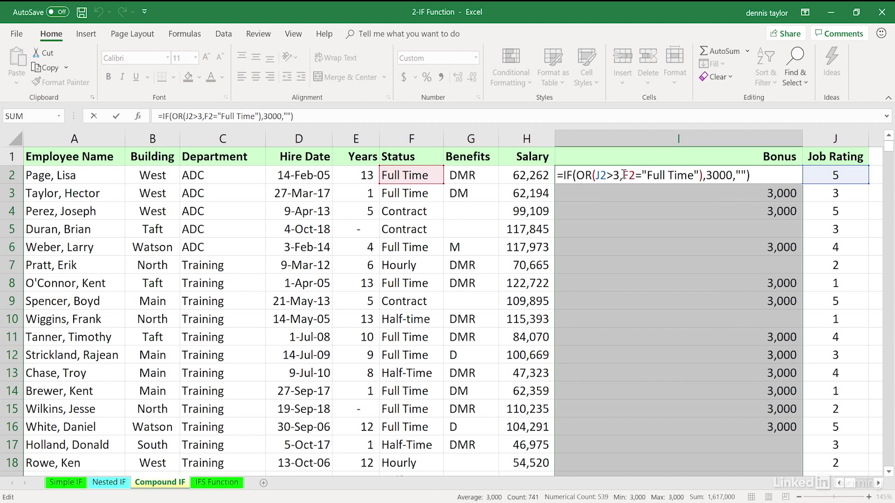
drag(619, 175, 598, 176)
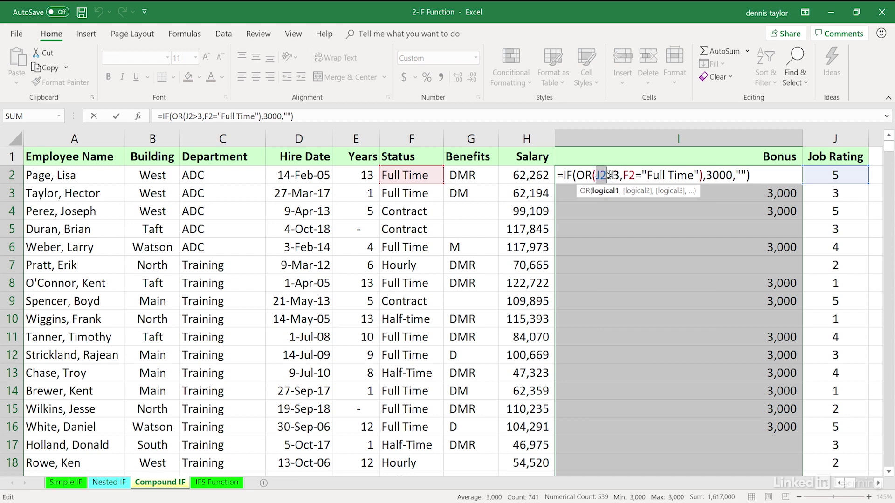
click(625, 177)
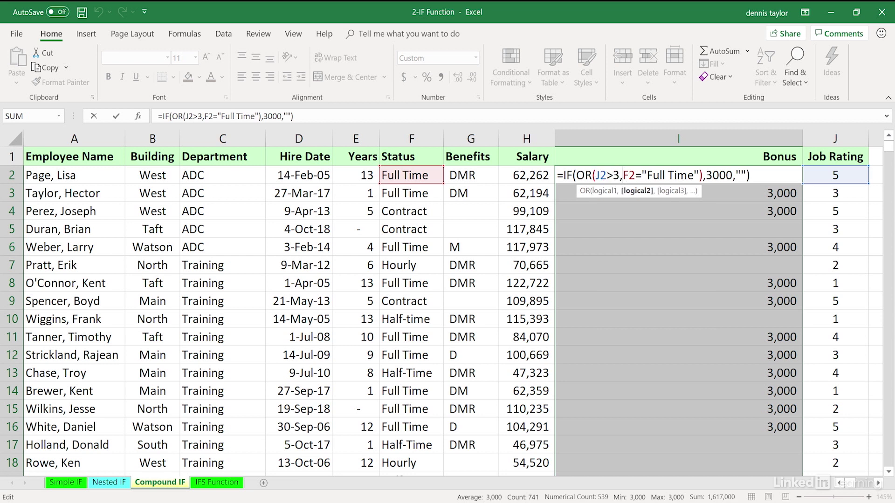
text(and()
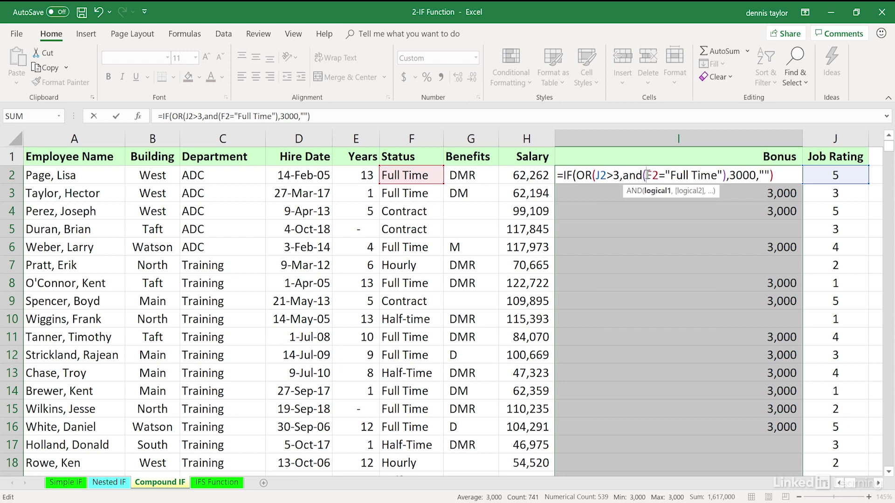
click(724, 176)
text(,)
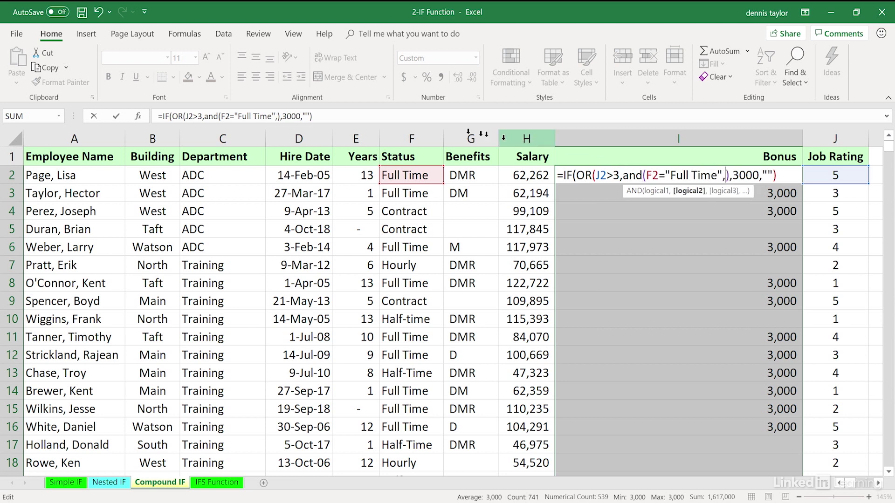
click(355, 175)
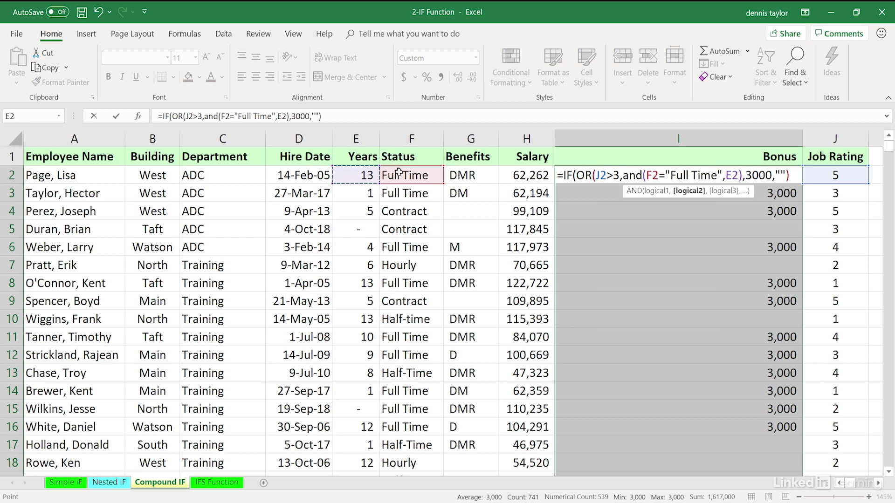
text(>9)
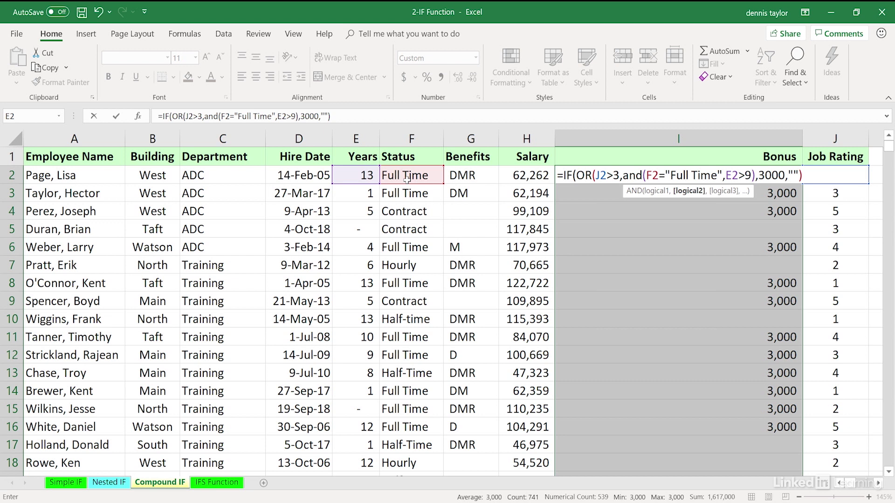
text())
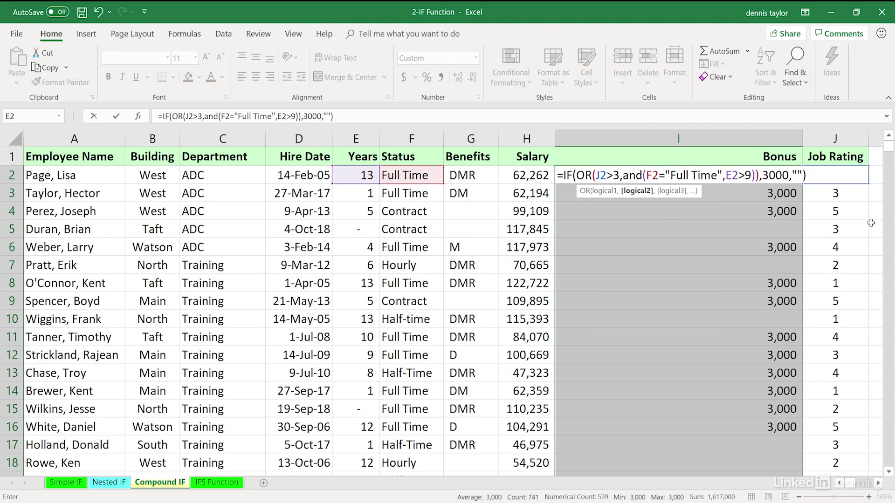
key(ctrl+Return)
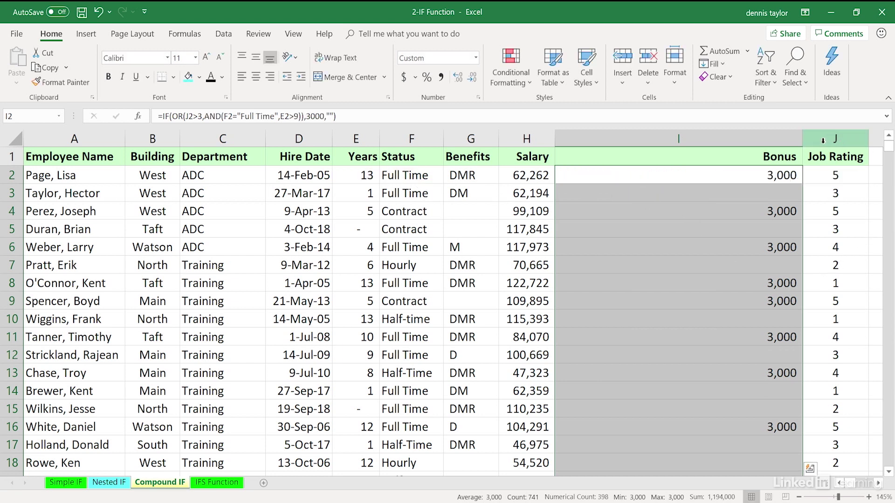
- Widen the Bonus column further and reopen I2's OR/AND formula to inspect it
drag(804, 138, 815, 139)
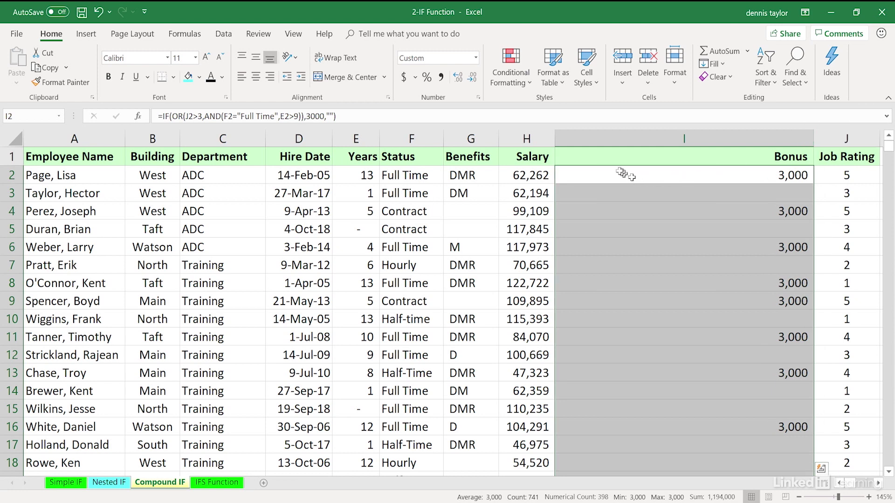
click(604, 171)
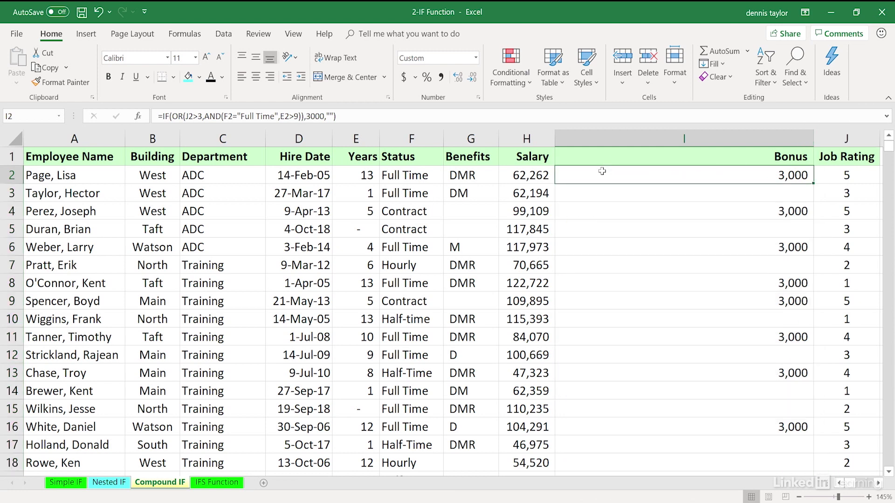
ctrl+scroll(603, 168, up, 3)
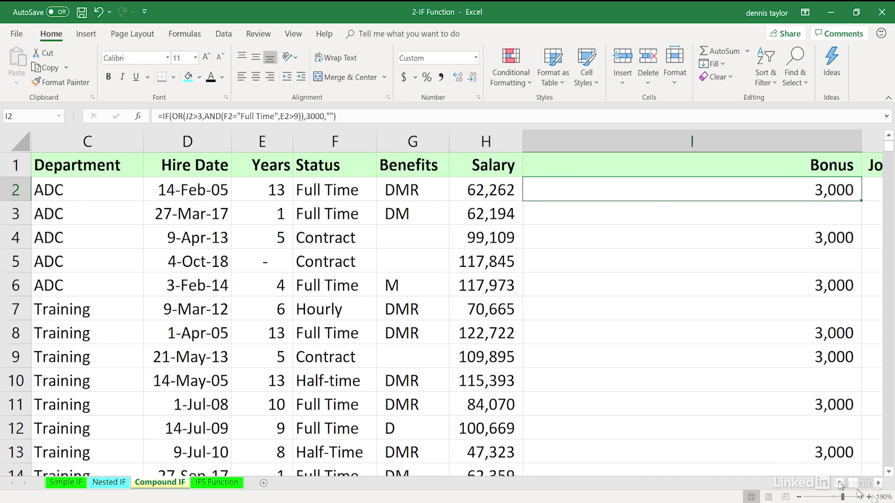
click(878, 484)
click(878, 484)
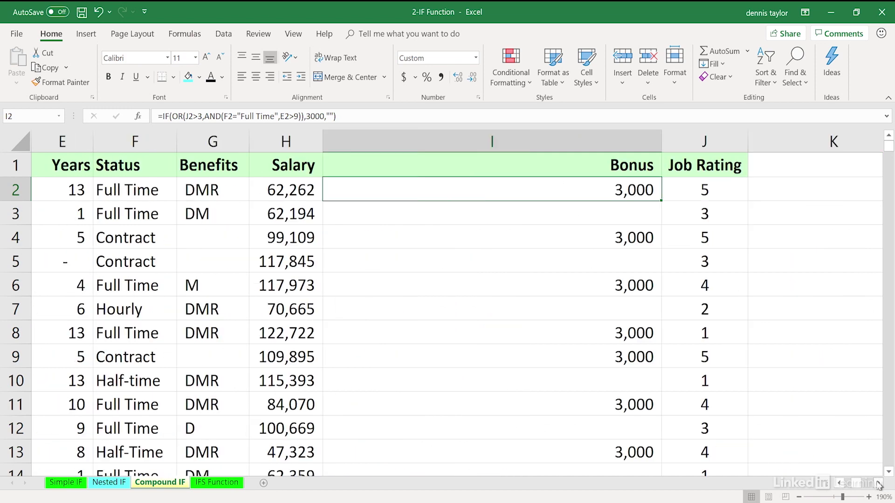
double_click(540, 192)
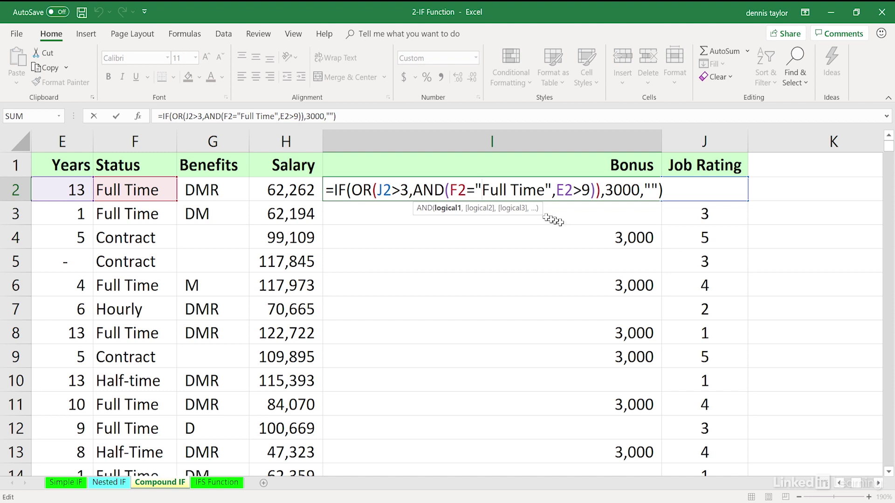
drag(419, 191, 597, 184)
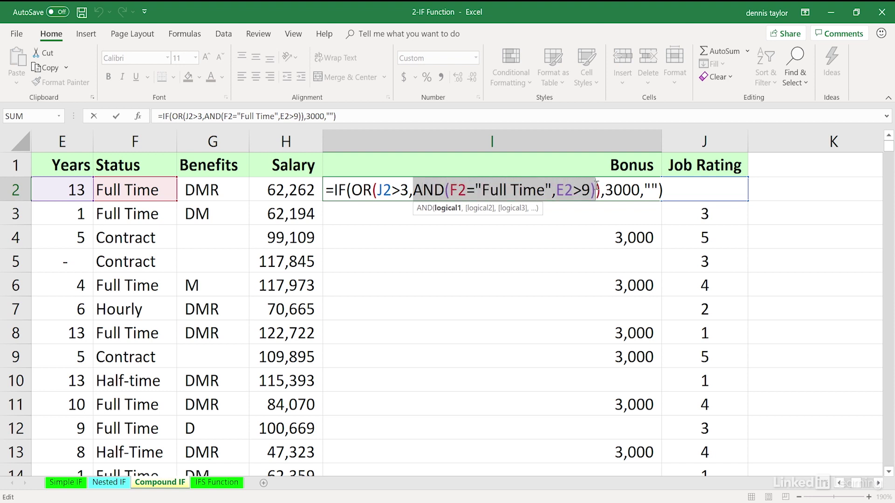
drag(597, 184, 593, 184)
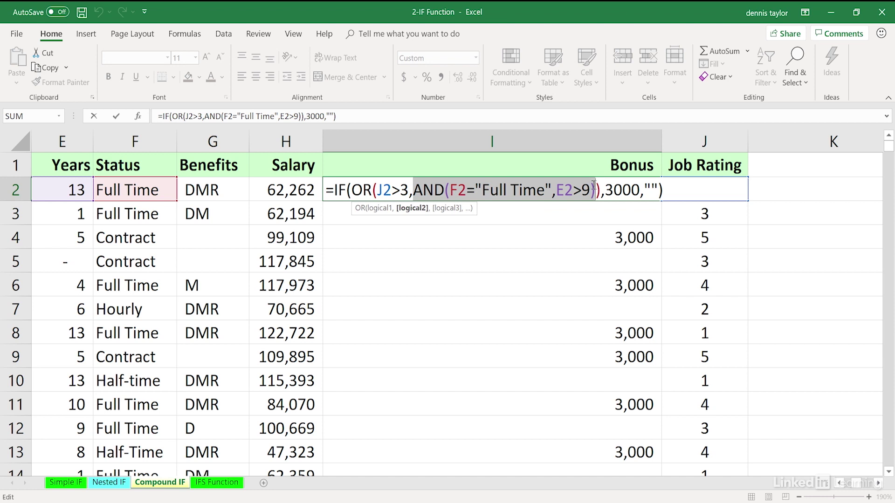
drag(594, 184, 591, 181)
click(708, 334)
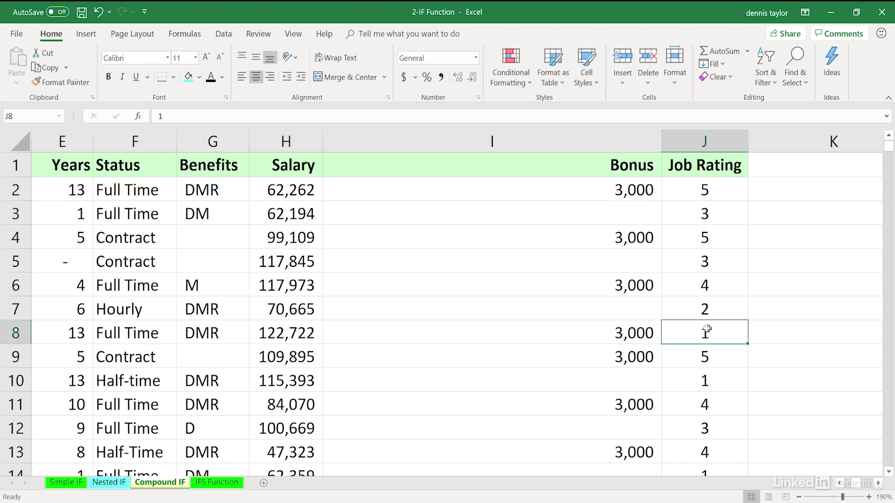
click(131, 333)
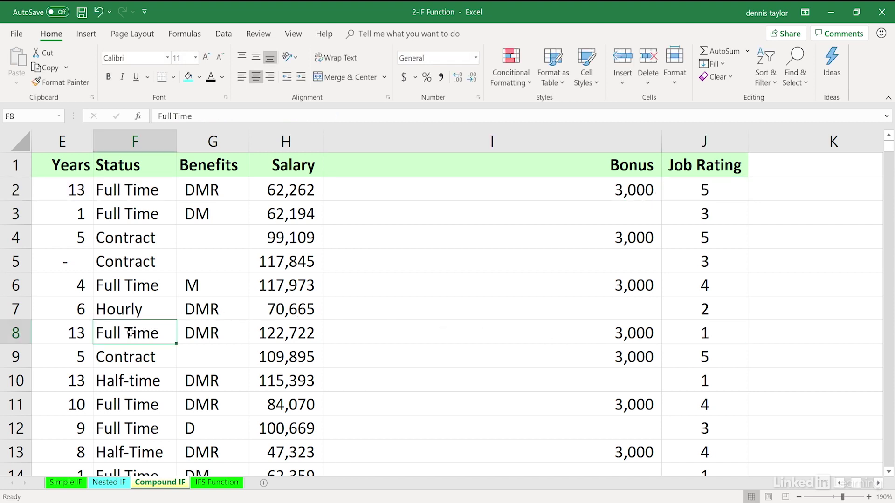
click(72, 340)
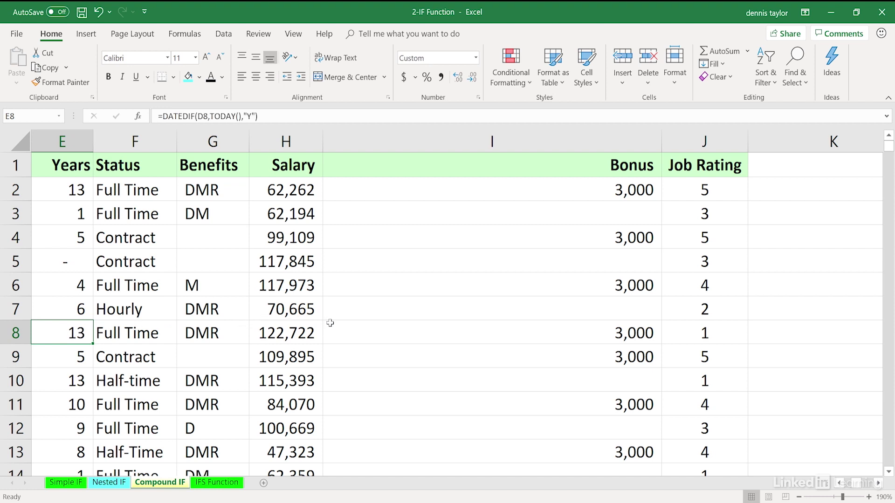
double_click(348, 199)
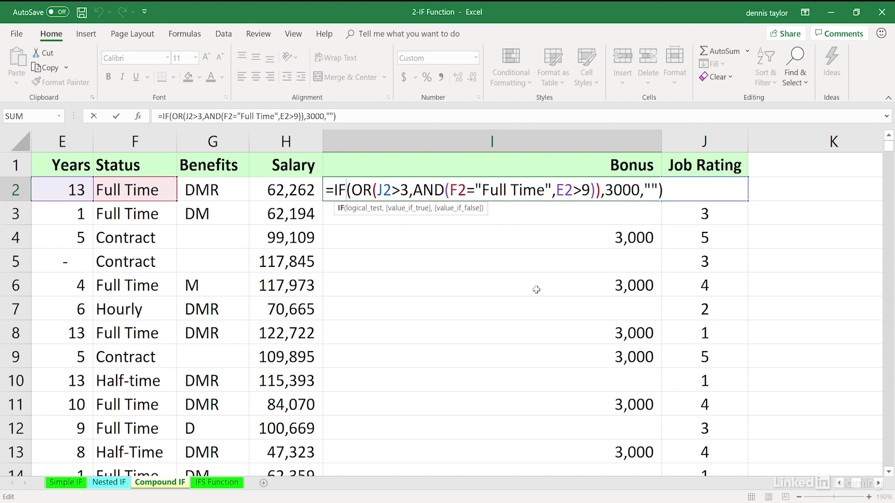
key(ctrl+Return)
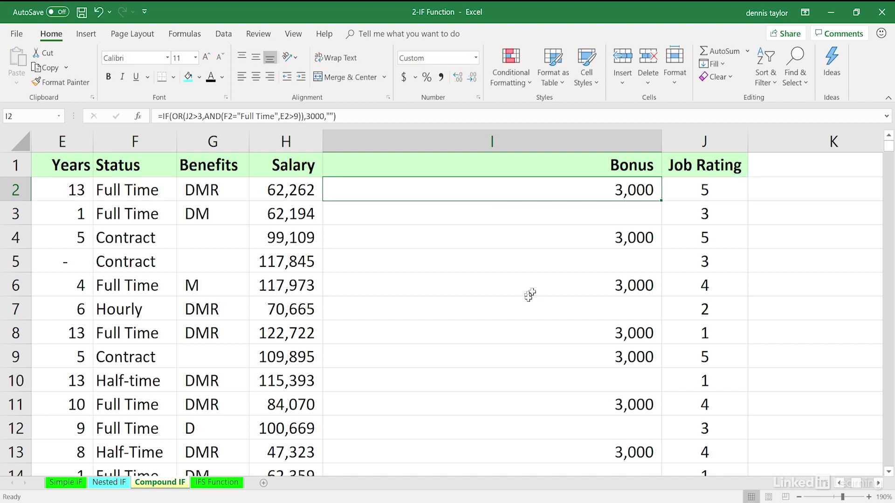
double_click(396, 187)
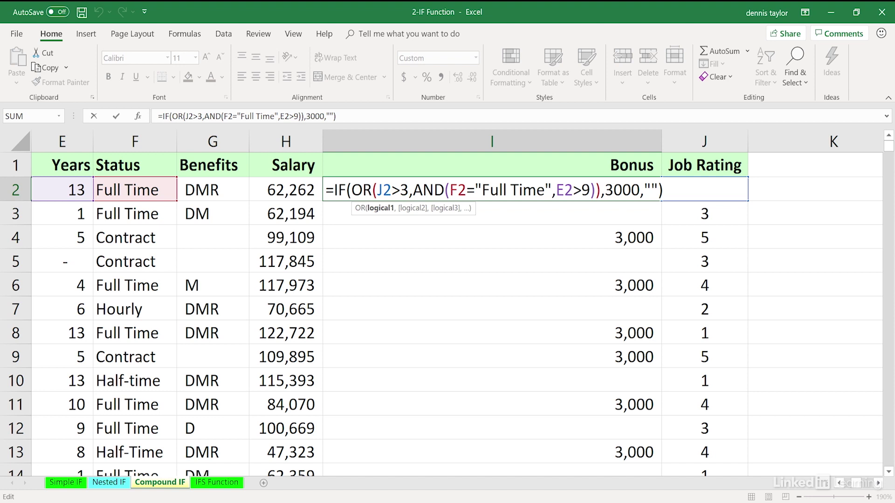
drag(351, 191, 373, 190)
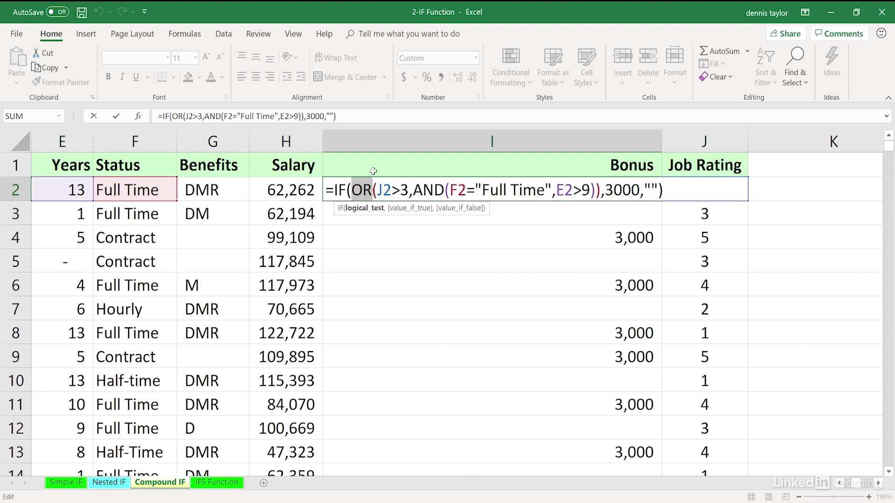
text(not)
- Rewrite I2's formula as =IF(NOT(F2="Hourly"),3000,"") and commit it
key(Right)
key(Delete)
key(Delete)
key(Delete)
key(Delete)
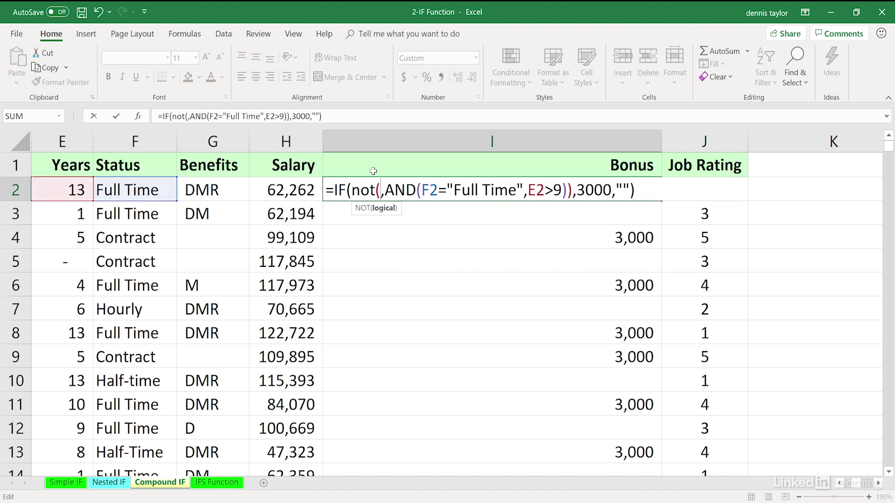
key(Delete)
key(Delete)
key(Delete)
key(Delete)
key(Delete)
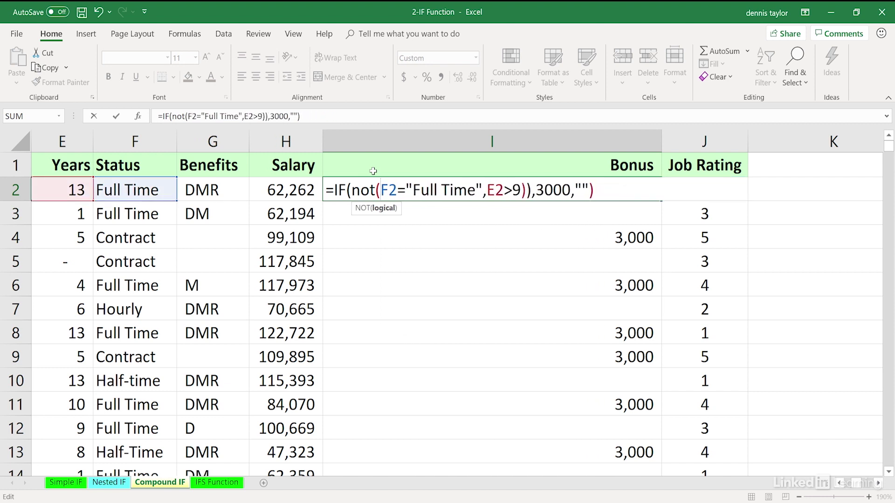
key(Right)
key(Right)
key(Right)
text(HOURL)
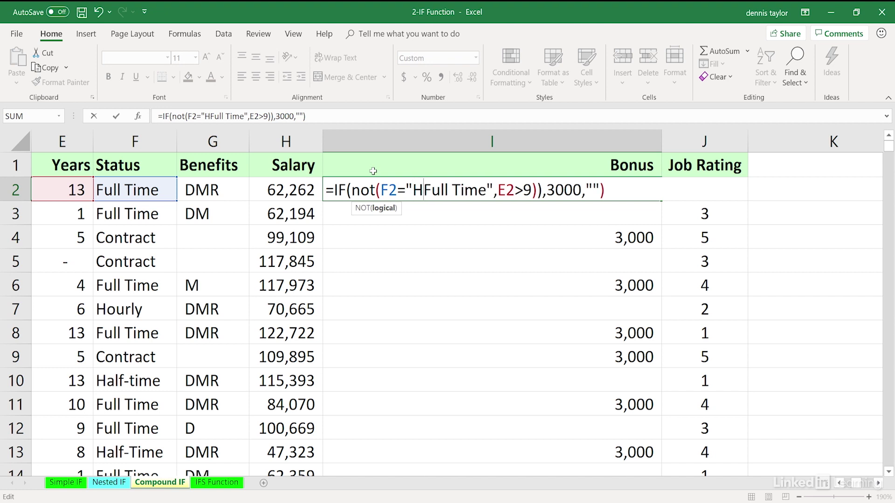
text(Y)
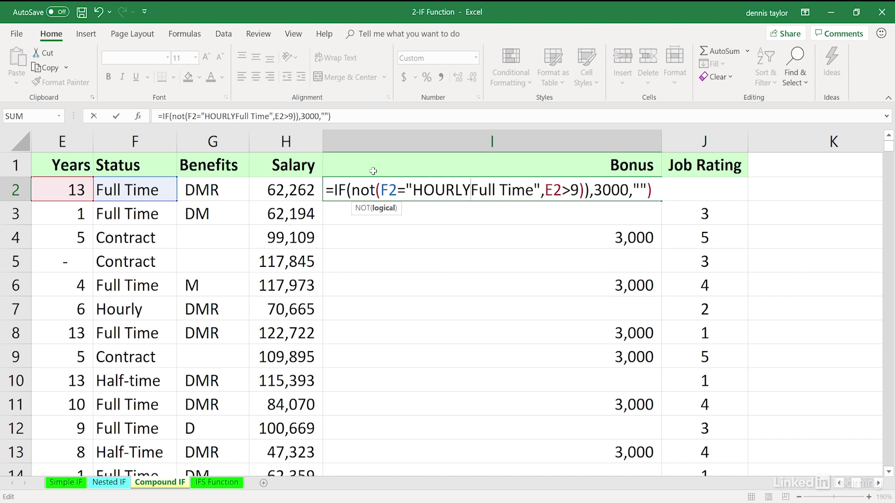
key(BackSpace)
key(BackSpace)
key(BackSpace)
key(BackSpace)
key(BackSpace)
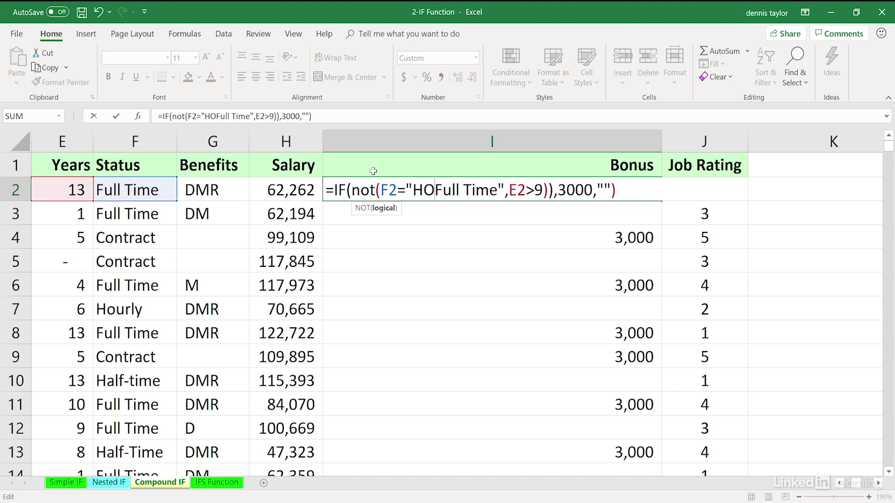
text(ourly)
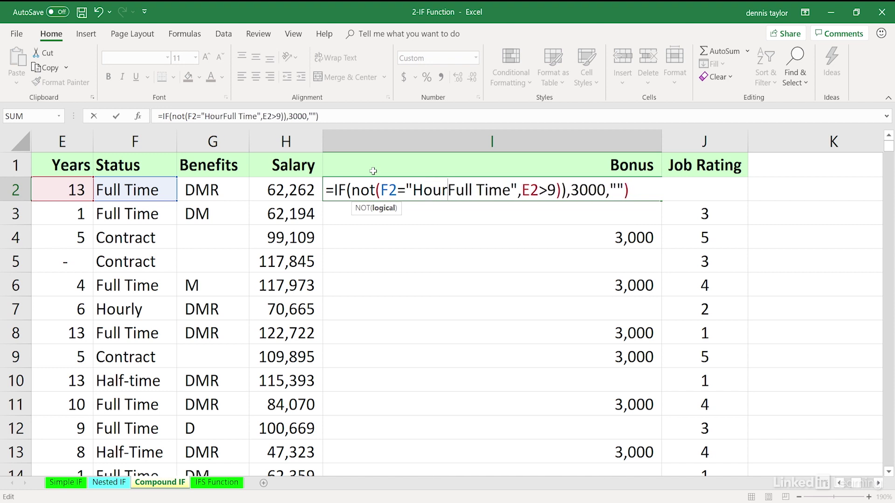
key(Delete)
key(Delete)
key(Delete)
key(Delete)
key(Delete)
key(Delete)
key(Delete)
key(Delete)
key(Delete)
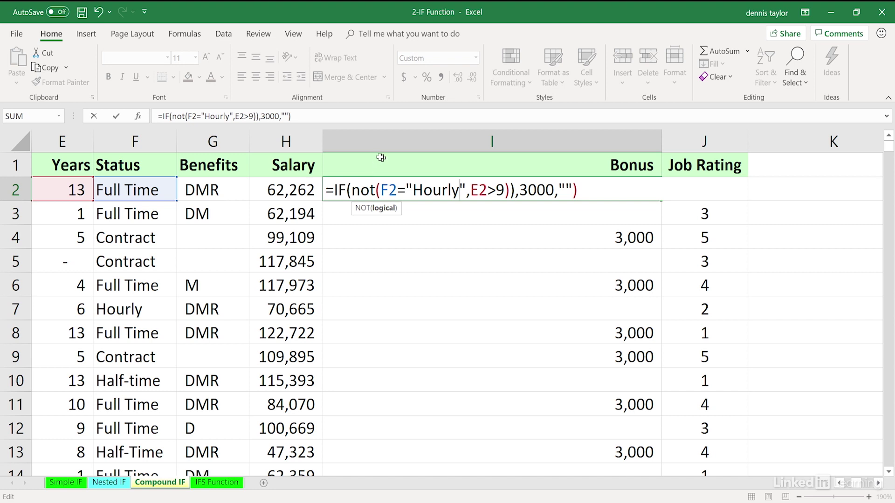
click(468, 195)
key(Delete)
key(Delete)
key(Delete)
key(Delete)
key(Delete)
key(Delete)
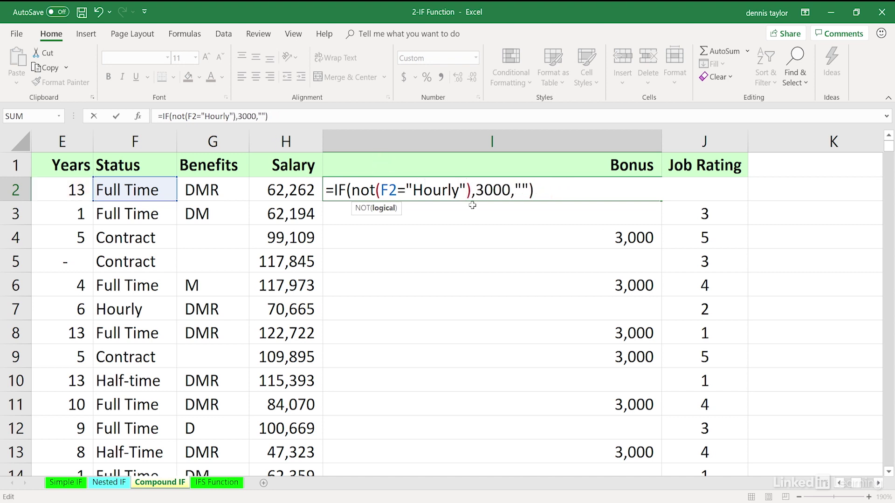
key(ctrl+Return)
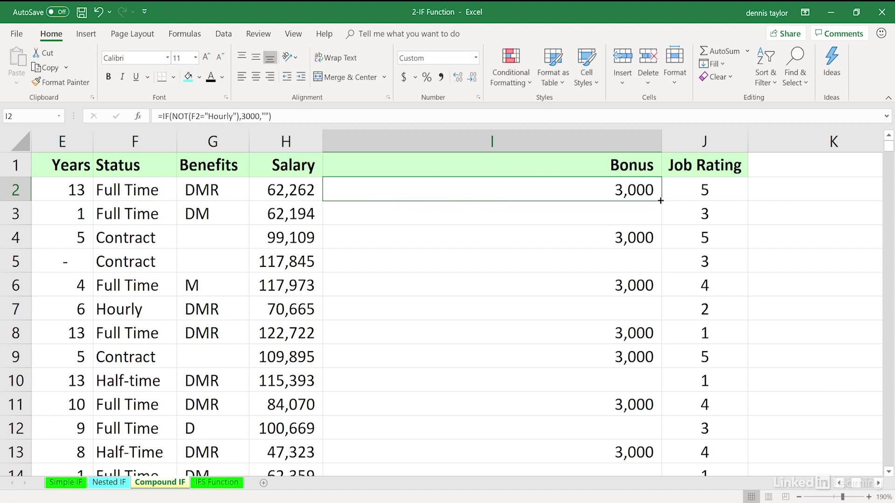
- Copy the NOT Hourly formula down column I, check the results, and review I2
double_click(661, 199)
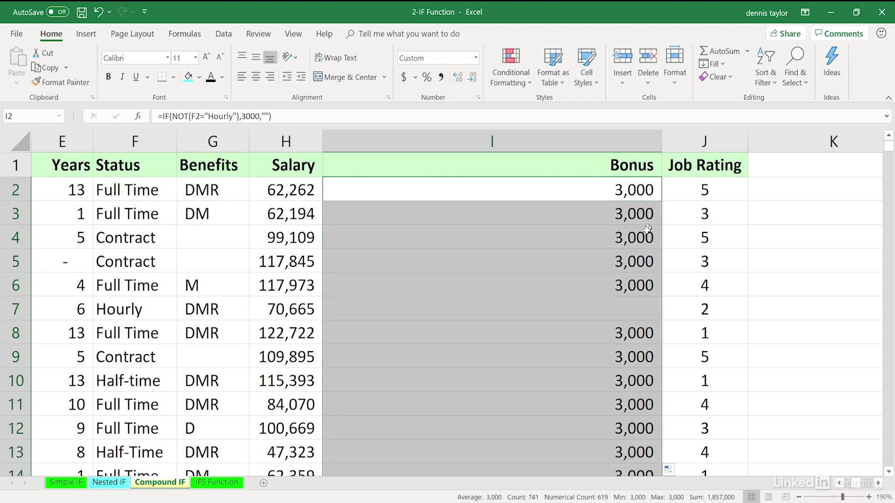
scroll(613, 325, down, 1)
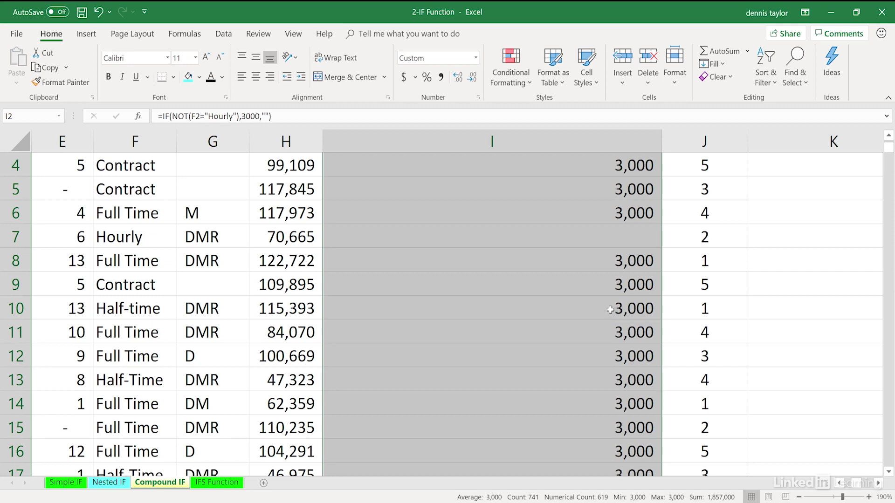
scroll(610, 310, down, 2)
scroll(611, 310, down, 2)
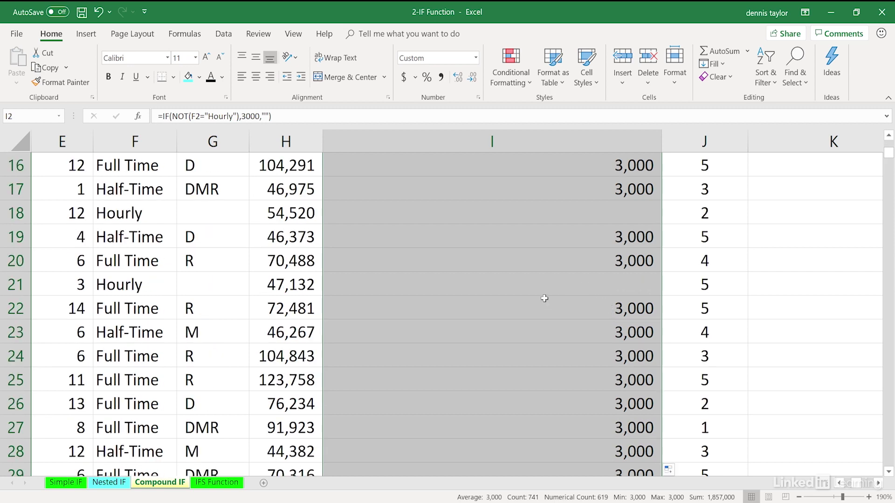
scroll(531, 294, up, 5)
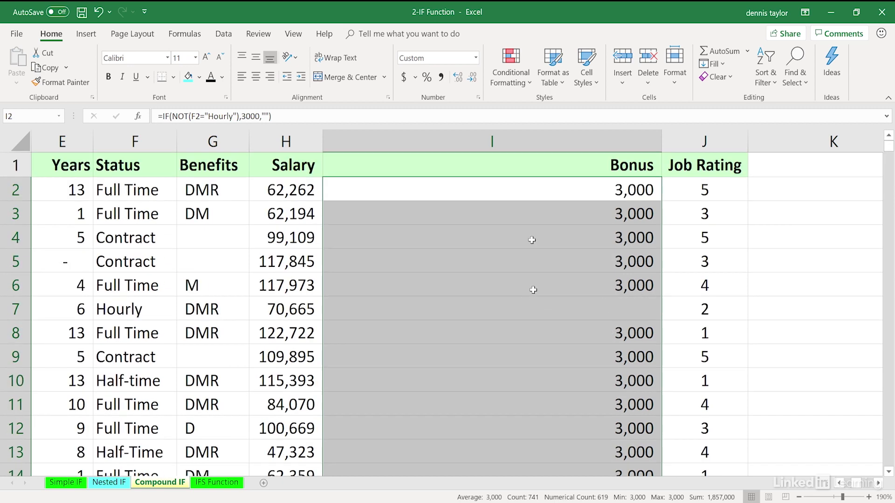
click(478, 190)
double_click(474, 189)
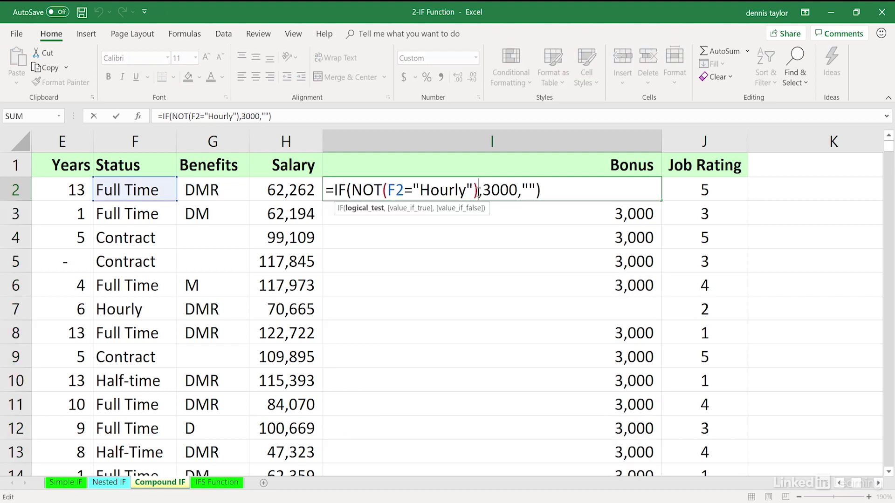
click(550, 188)
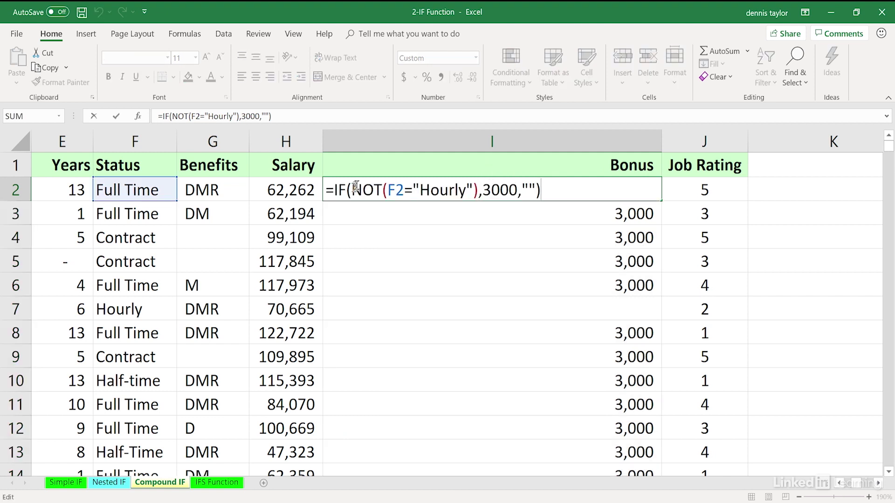